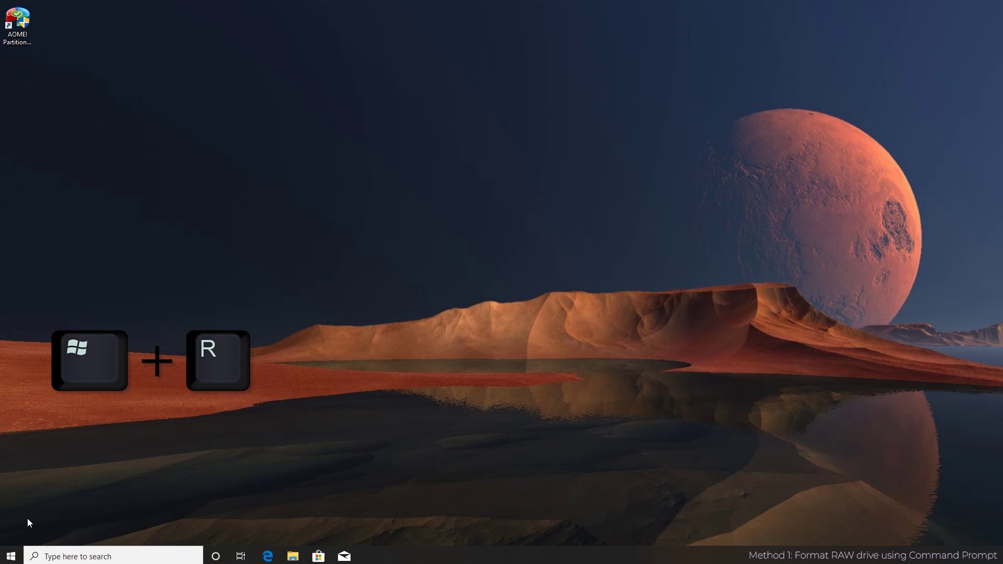
# Launch diskpart from the Run dialog and approve the administrator prompt.
pyautogui.press('super+r')
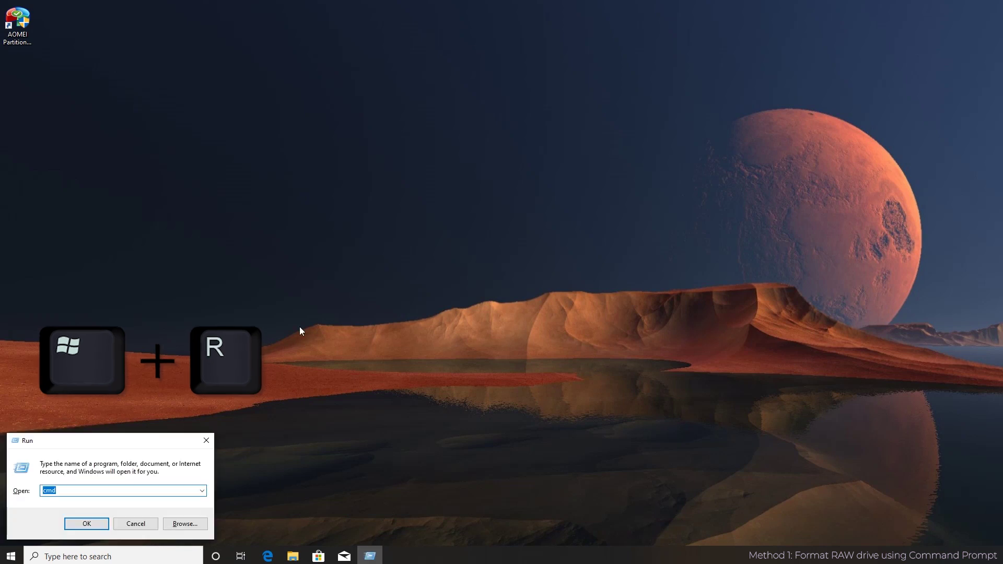
pyautogui.write('diskpart')
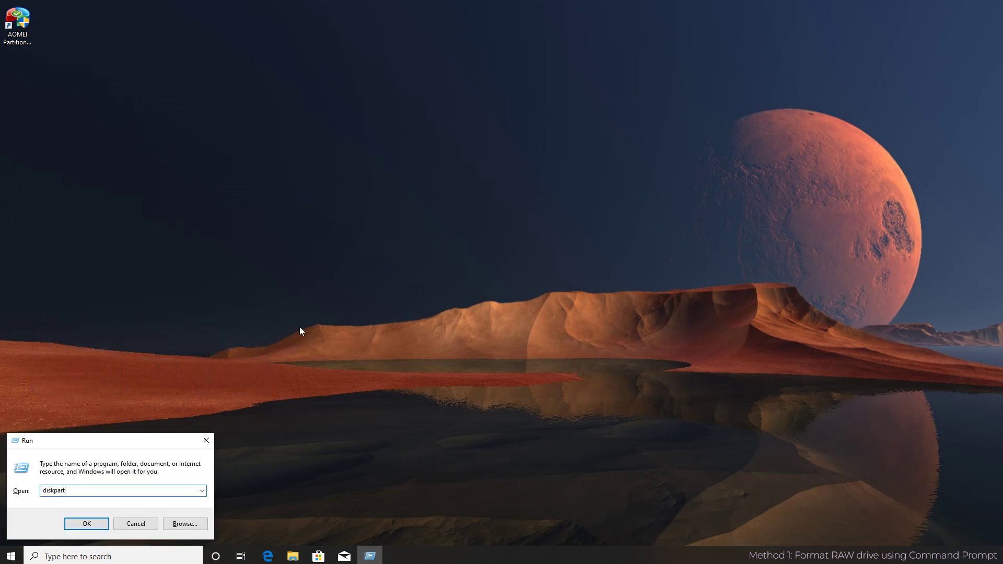
pyautogui.press('Return')
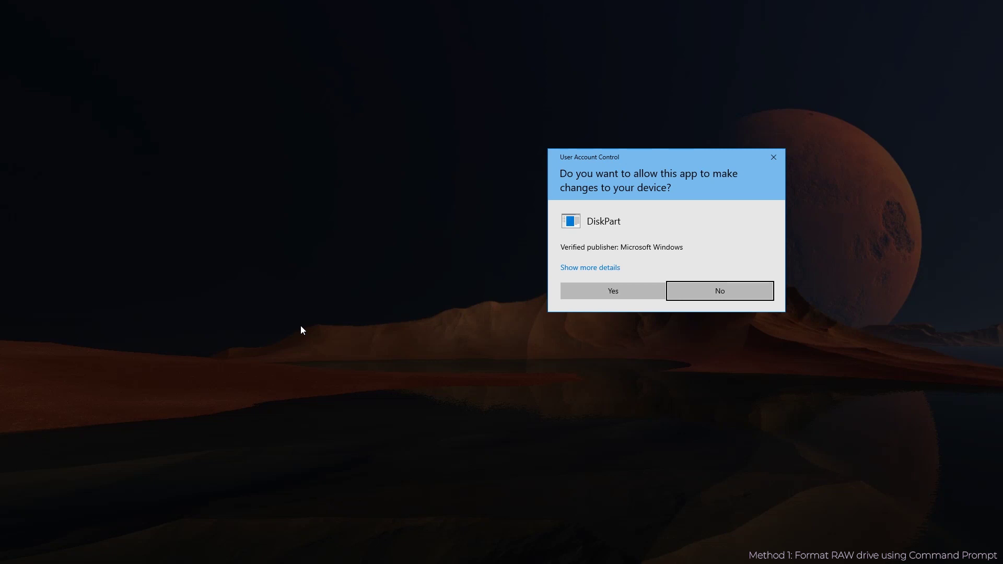
pyautogui.click(592, 291)
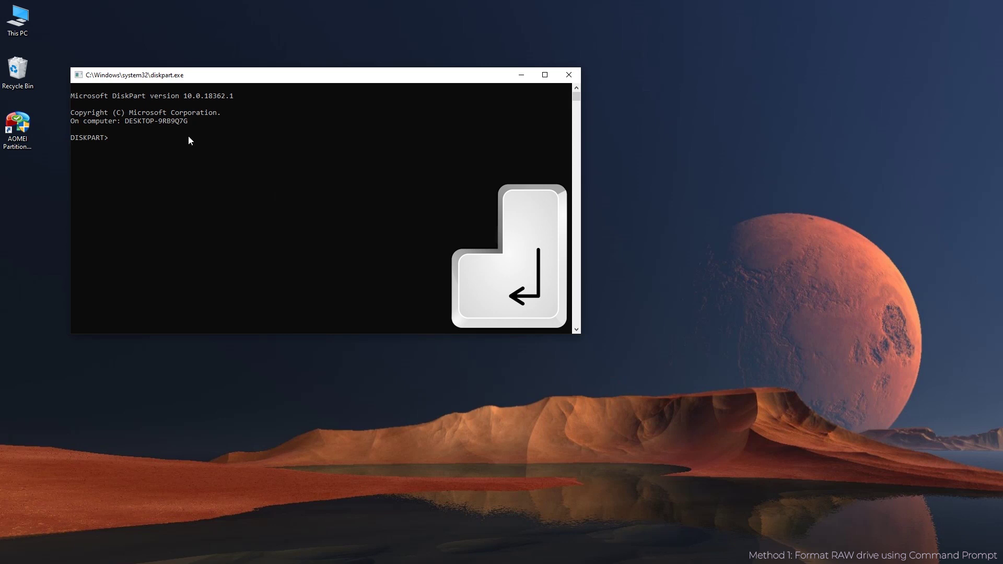
# List the disks, select the 960 GB Disk 1 and clear its read-only attribute.
pyautogui.write('list disk')
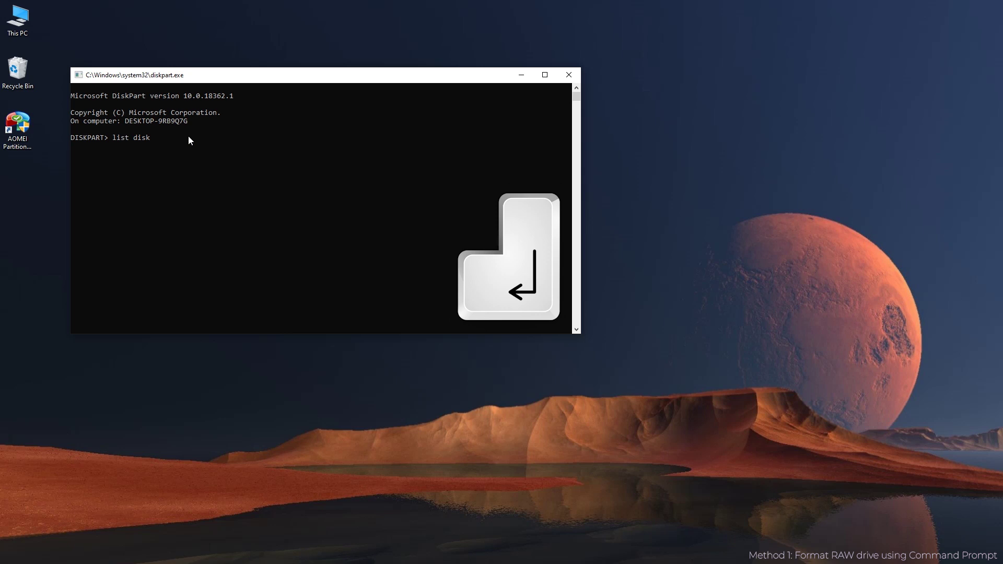
pyautogui.press('Return')
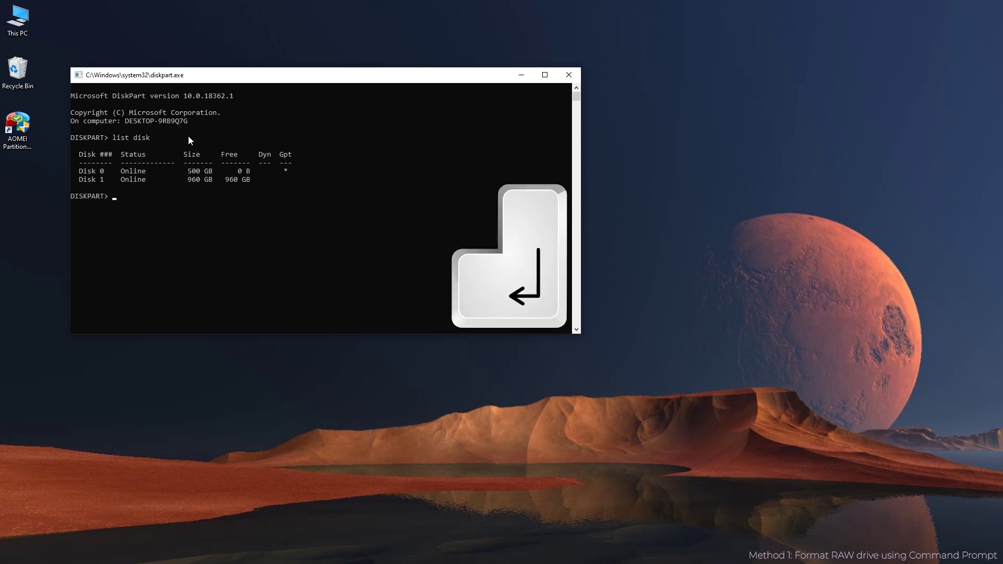
pyautogui.write('select disk 1')
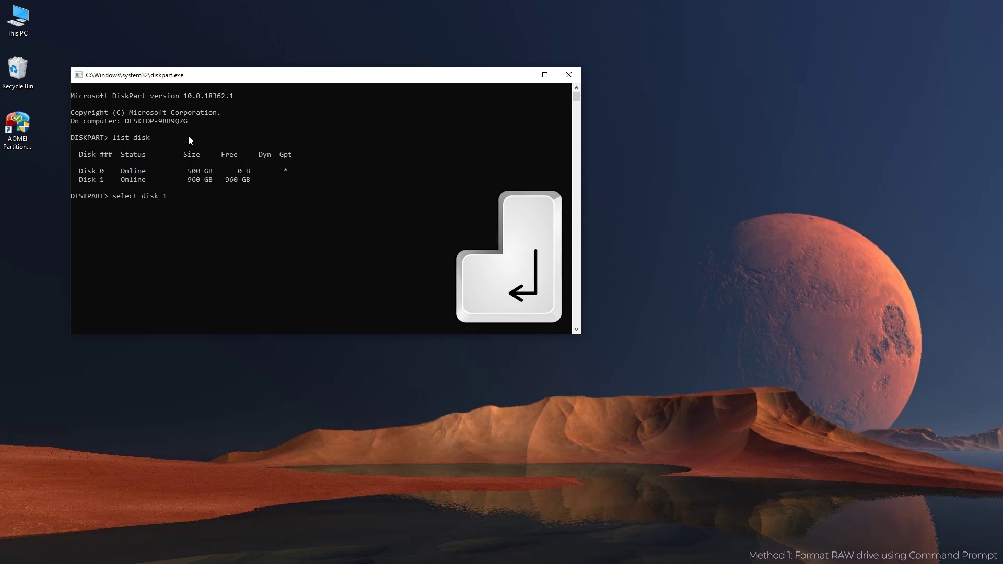
pyautogui.press('Return')
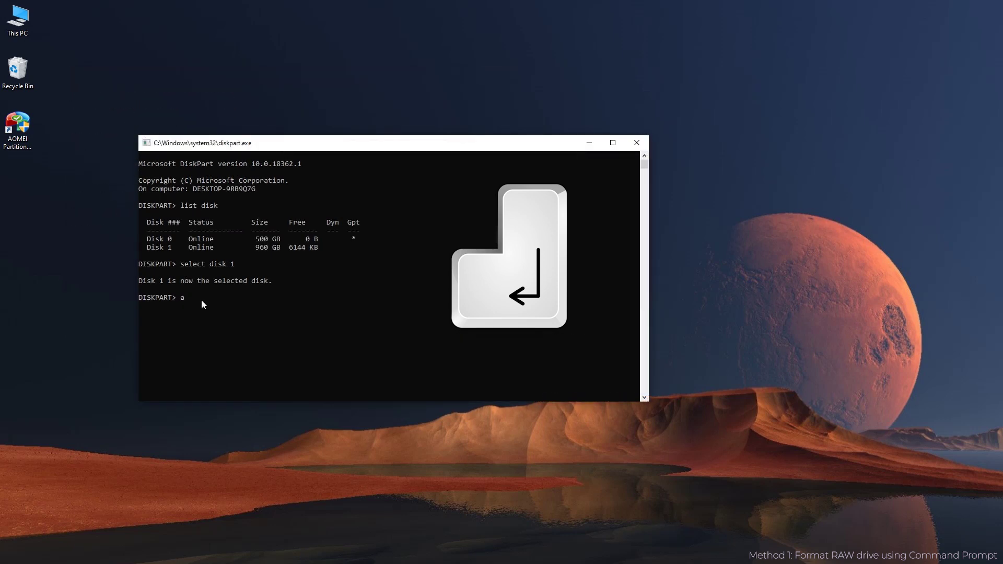
pyautogui.write('ributes disk clear readnonly')
pyautogui.press('Return')
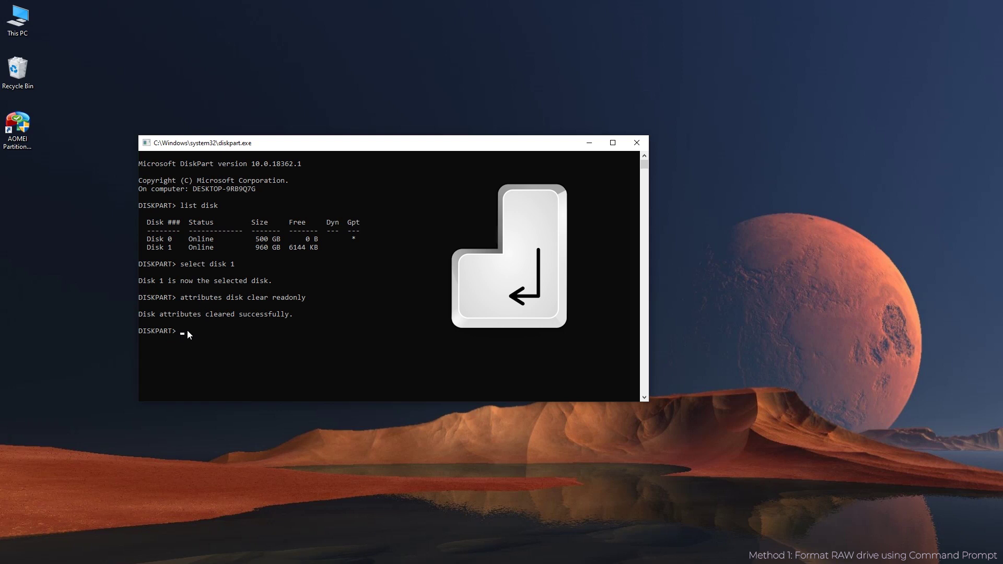
# Clean Disk 1, convert it to MBR and create a primary partition.
pyautogui.write('clean')
pyautogui.press('Return')
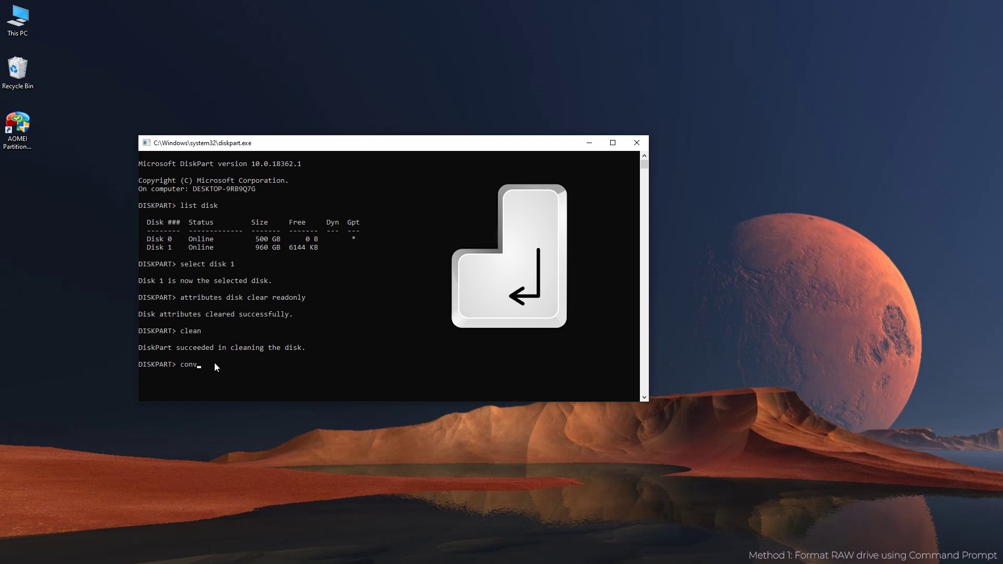
pyautogui.write('convert mbr')
pyautogui.press('Return')
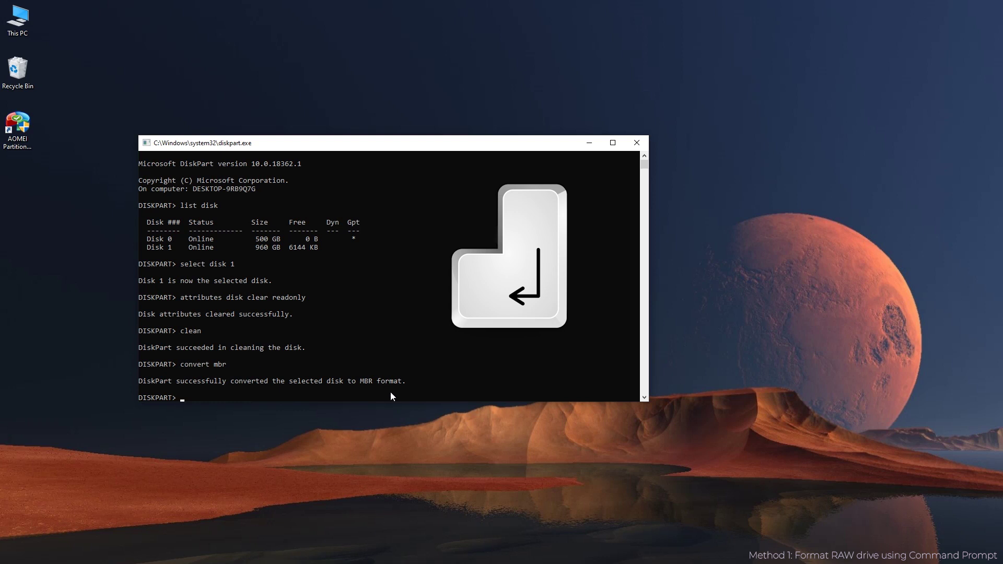
pyautogui.write('create partition primary')
pyautogui.press('Return')
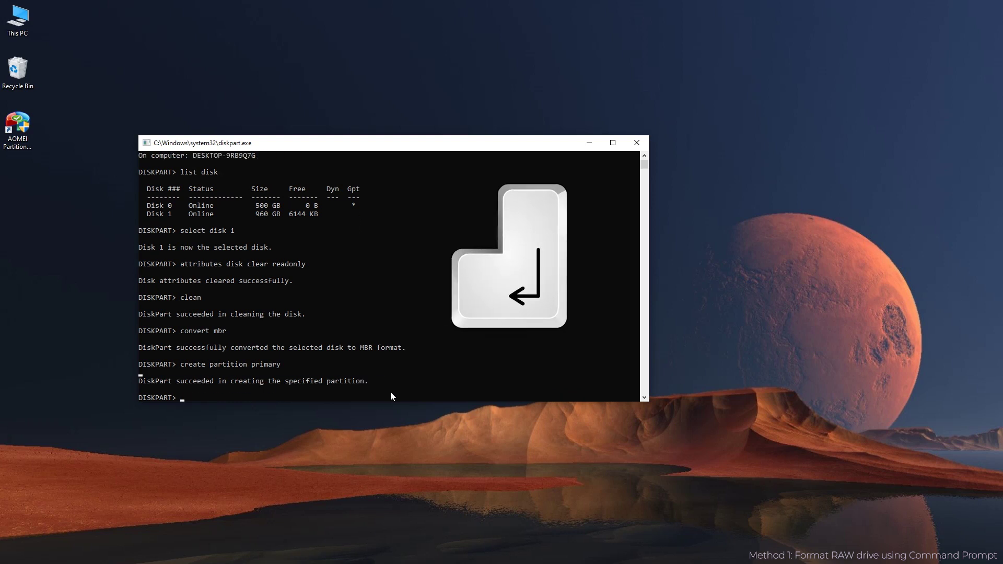
# Quick-format partition 1 as NTFS labelled 'new' and list the volumes to verify.
pyautogui.write('select part 1')
pyautogui.press('Return')
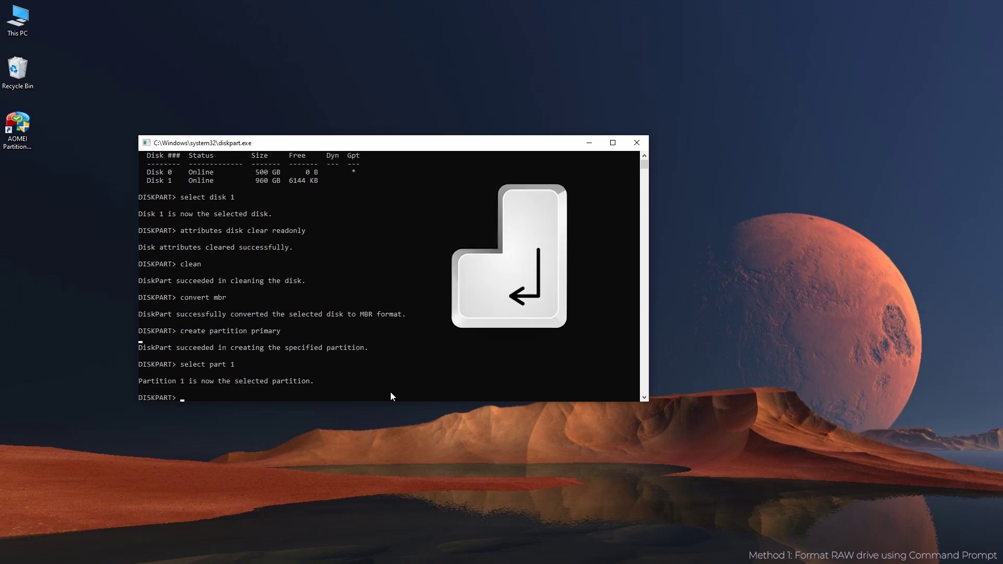
pyautogui.write('format fs=ntfs label=new quick')
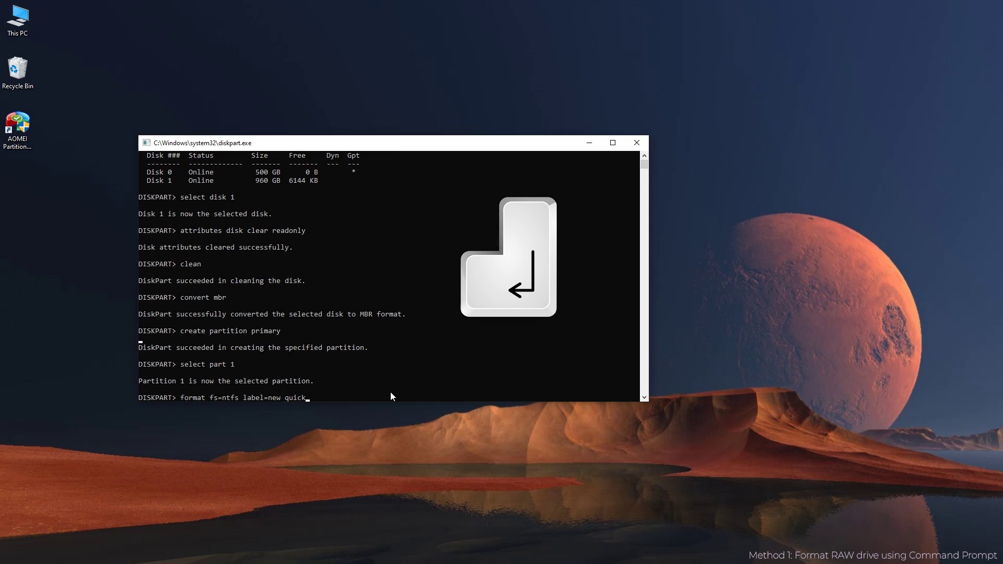
pyautogui.press('Return')
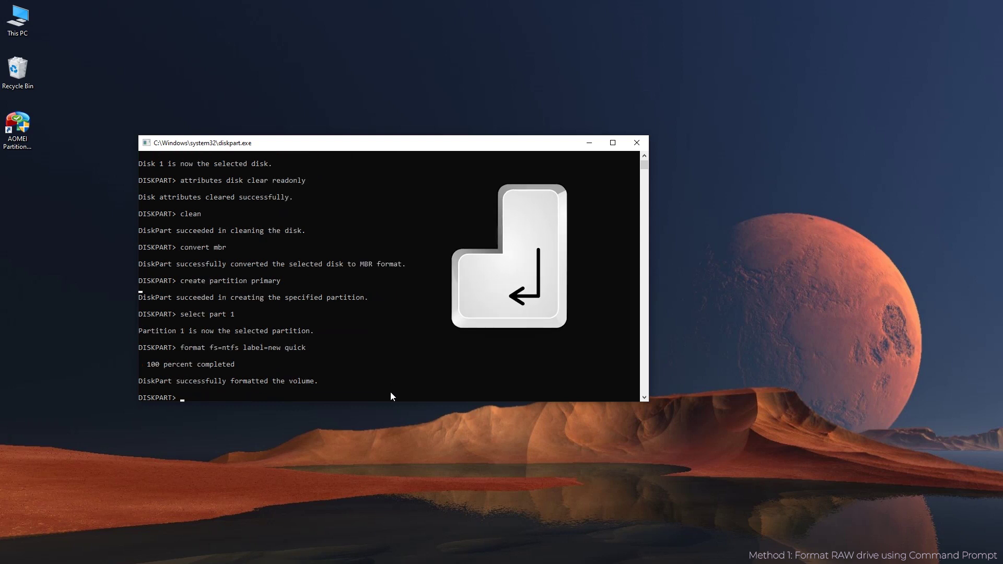
pyautogui.write('list volume')
pyautogui.press('Return')
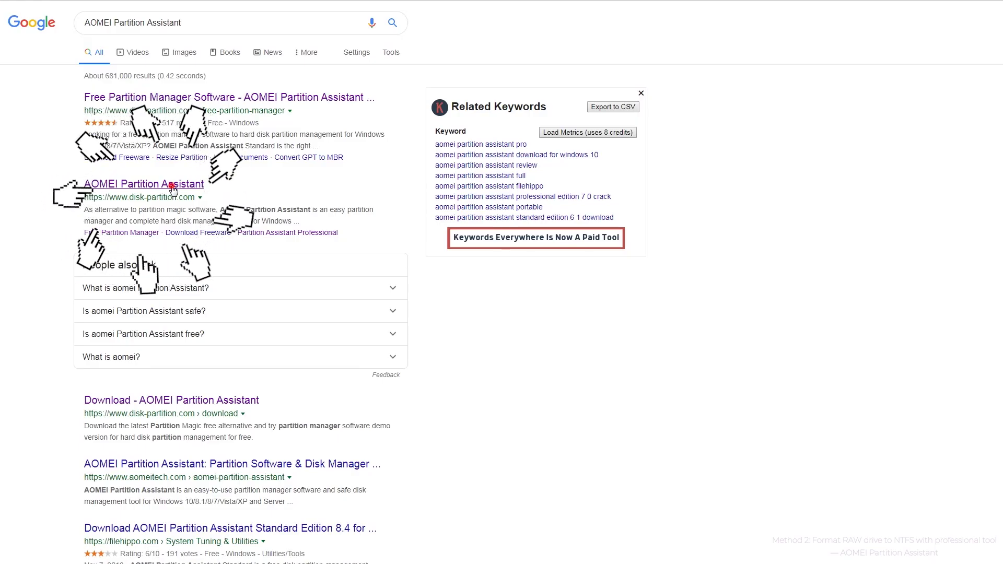
# Open the official AOMEI Partition Assistant website from the Google results.
pyautogui.click(173, 188)
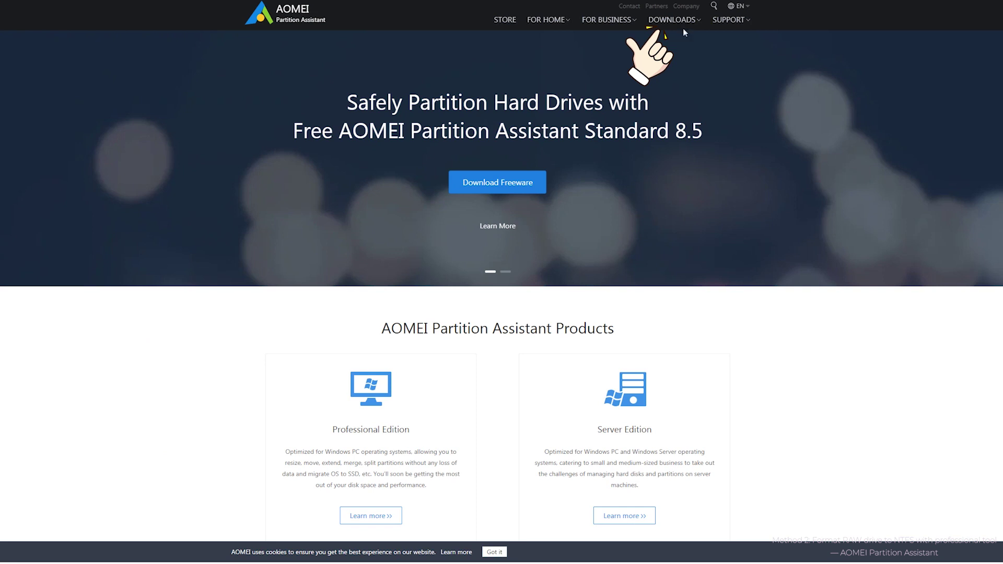
pyautogui.moveTo(685, 25)
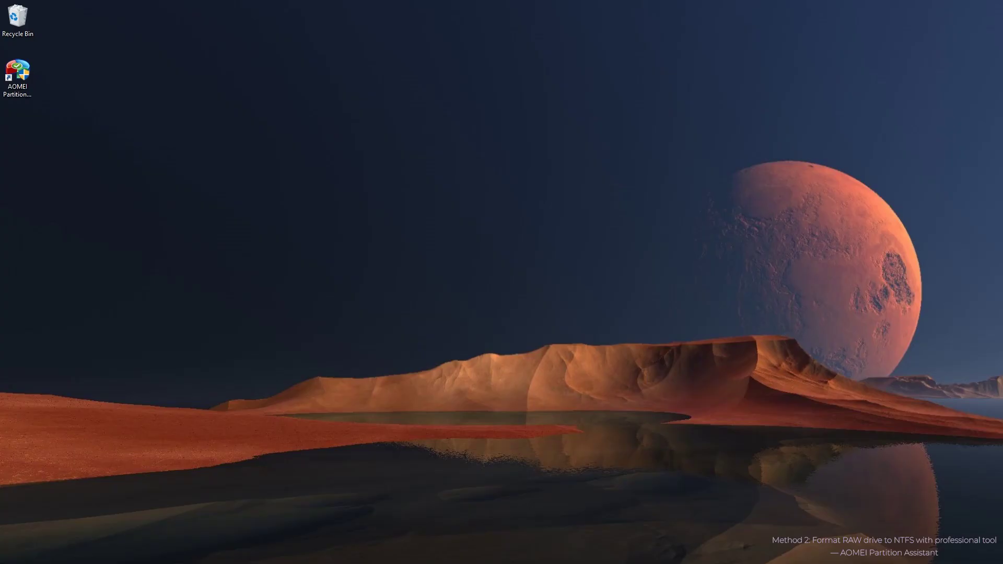
# Start AOMEI Partition Assistant as administrator and bring up operations for Disk 2's unformatted E: partition.
pyautogui.doubleClick(17, 76)
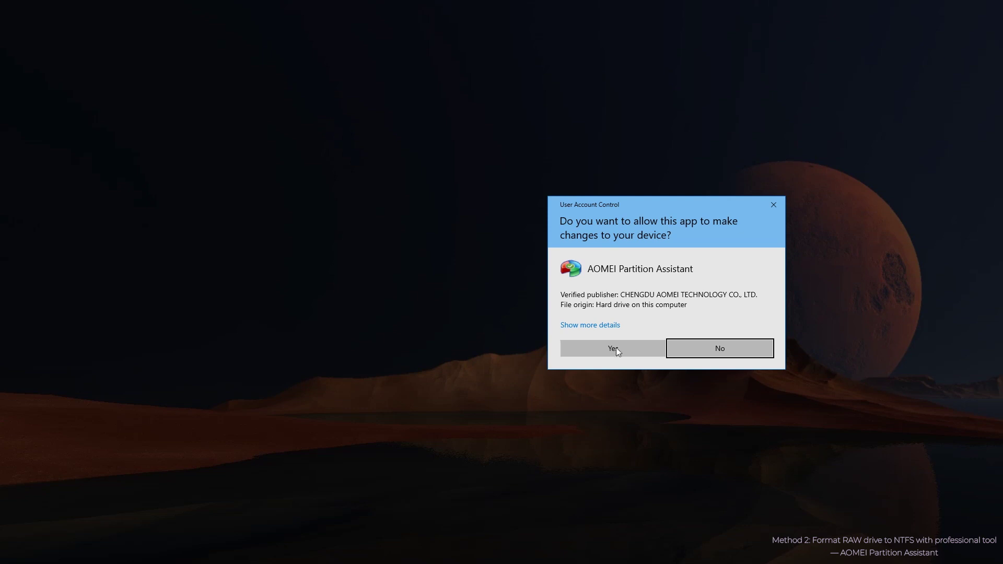
pyautogui.click(616, 348)
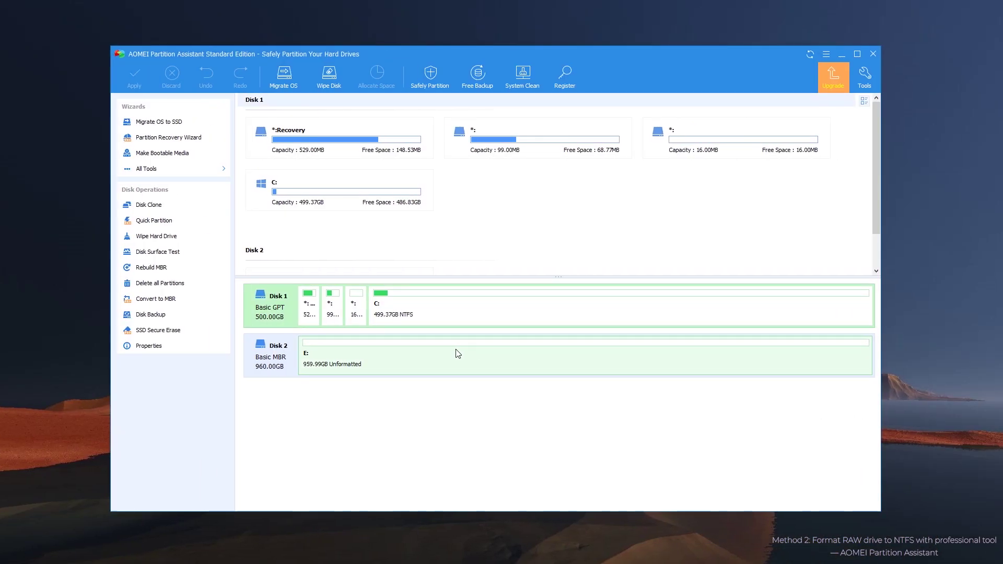
pyautogui.rightClick(371, 363)
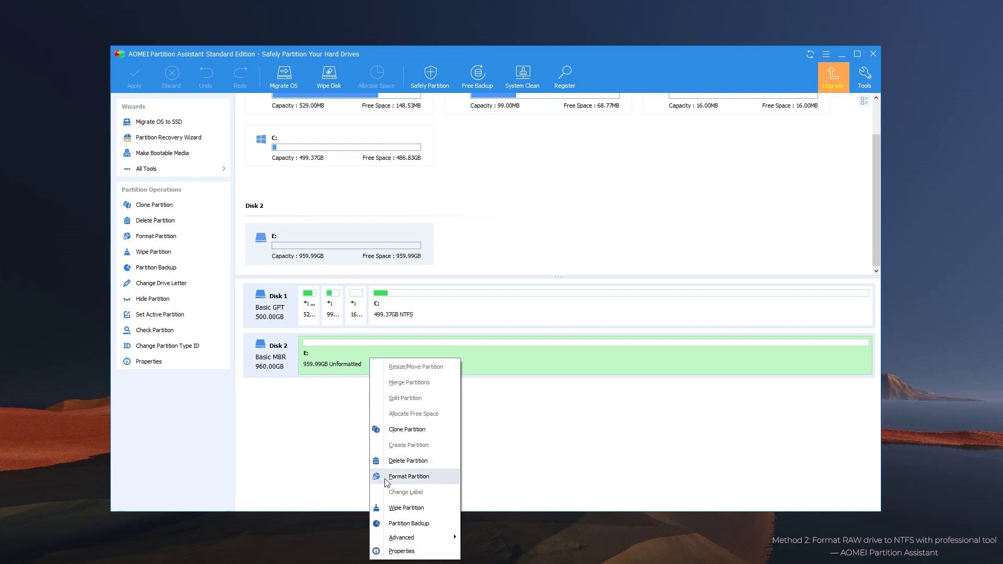
# Queue a format of E: as NTFS with the default 4KB cluster size.
pyautogui.click(432, 482)
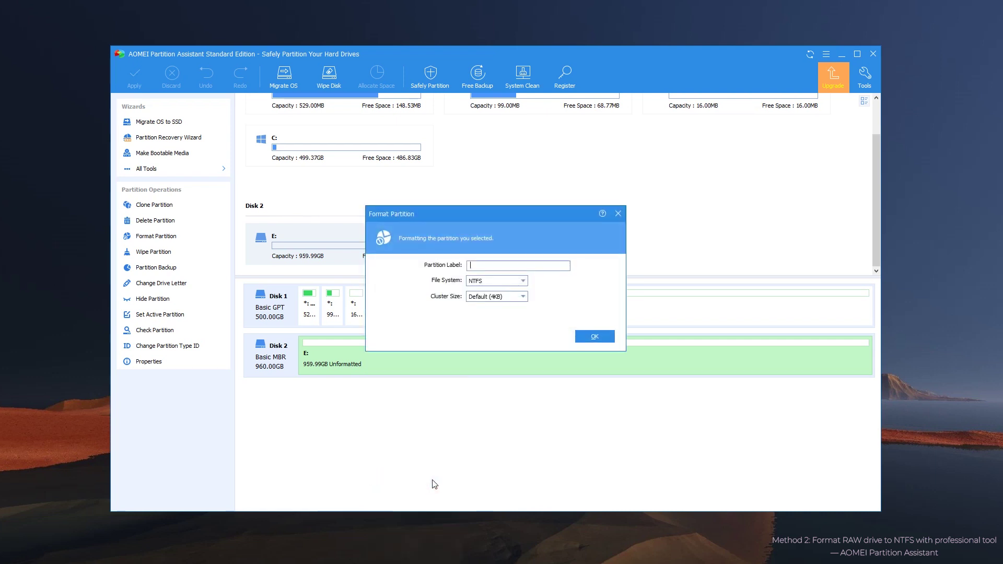
pyautogui.click(522, 281)
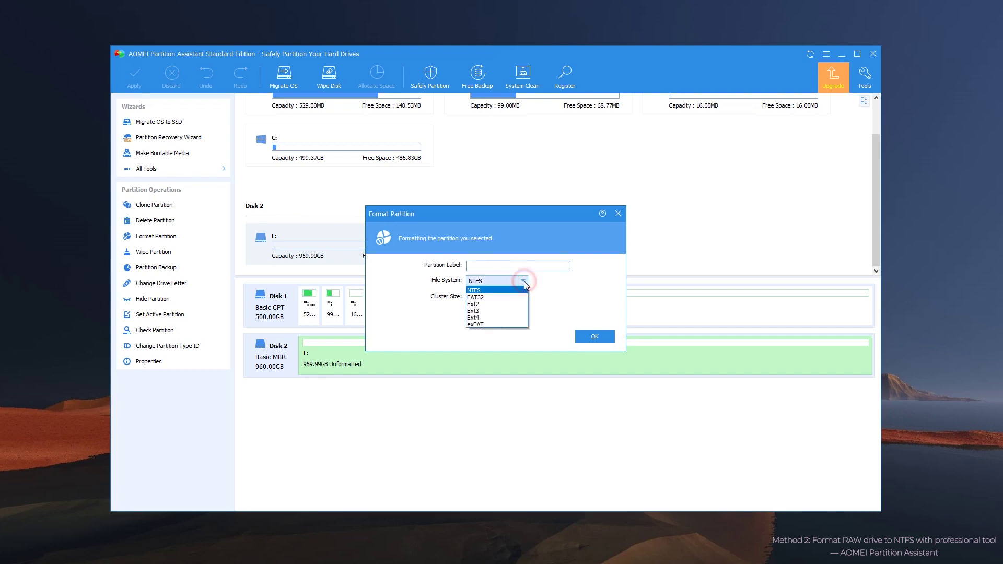
pyautogui.click(491, 291)
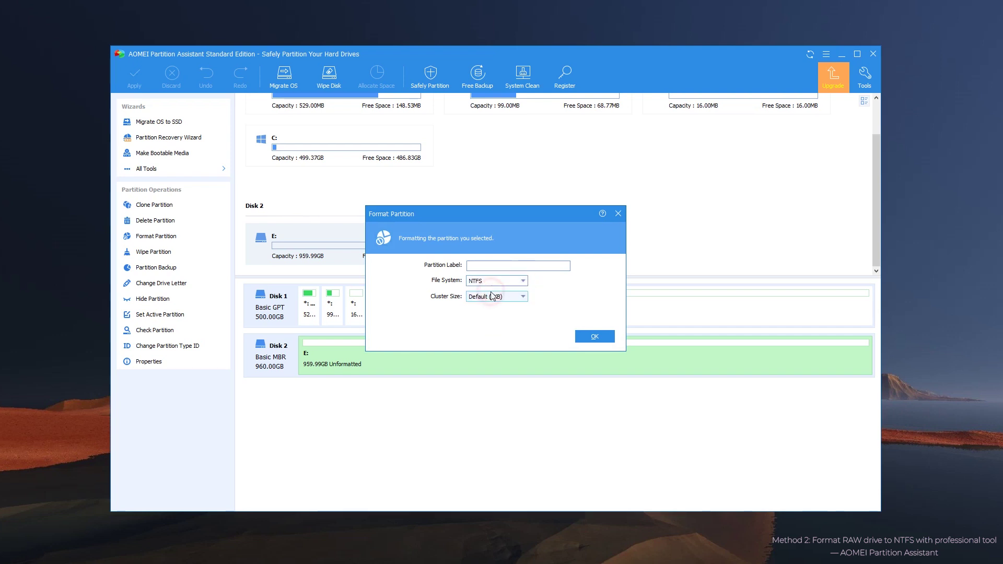
pyautogui.click(521, 296)
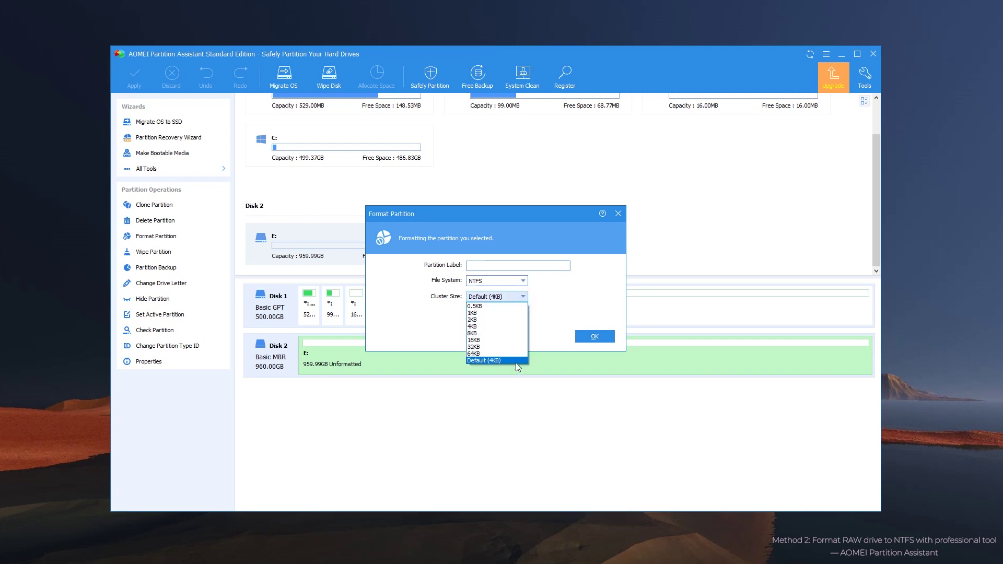
pyautogui.click(516, 363)
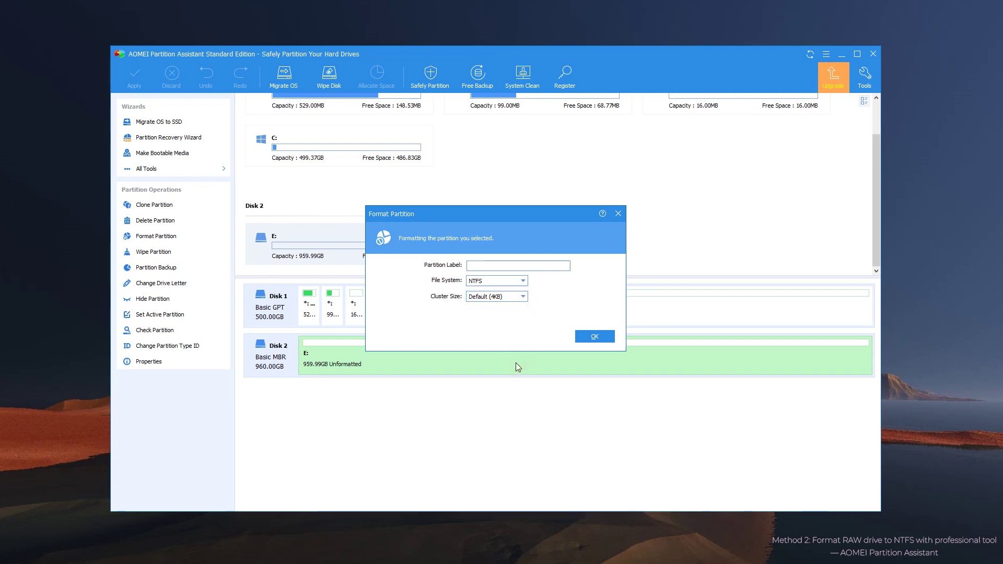
pyautogui.click(596, 338)
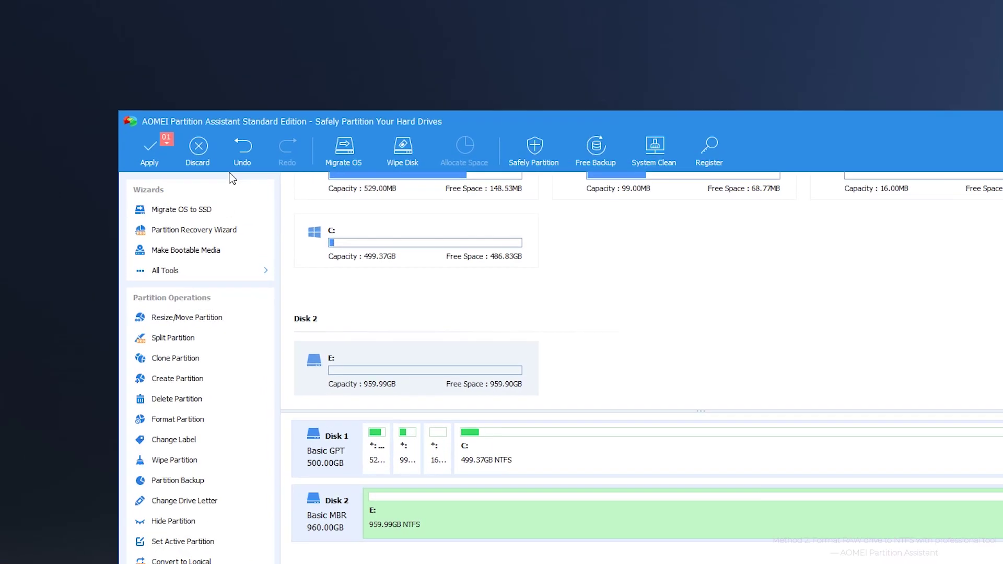
# Apply the queued changes to review the pending NTFS format of E:.
pyautogui.click(152, 154)
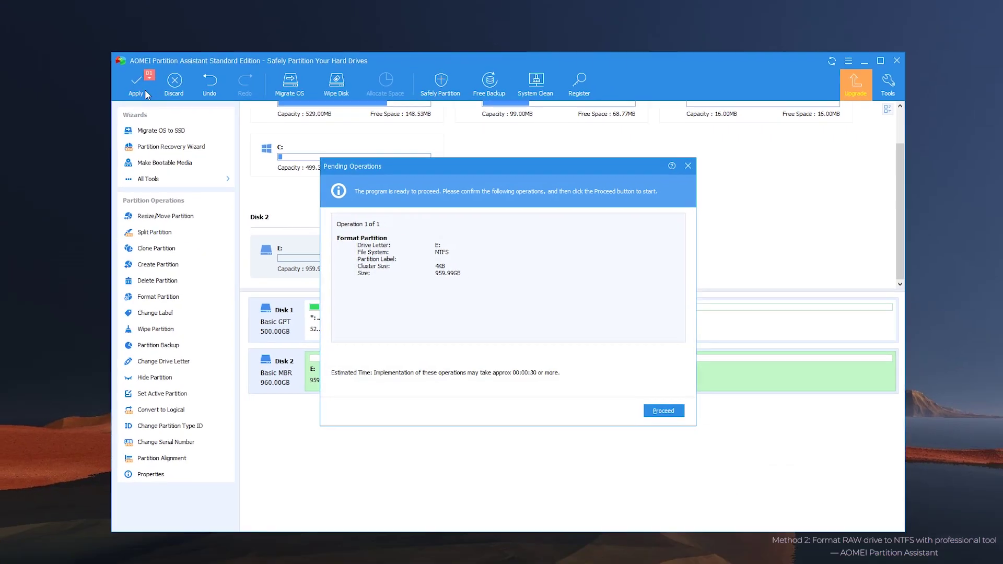